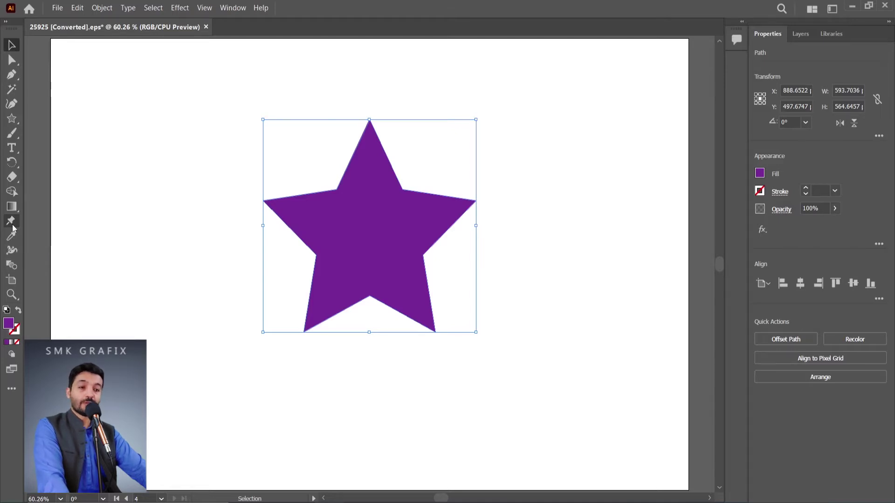
Step: Apply the Puppet Warp tool to the selected purple star so it receives the default pins
{"action": "left_click", "coordinate": [13, 391]}
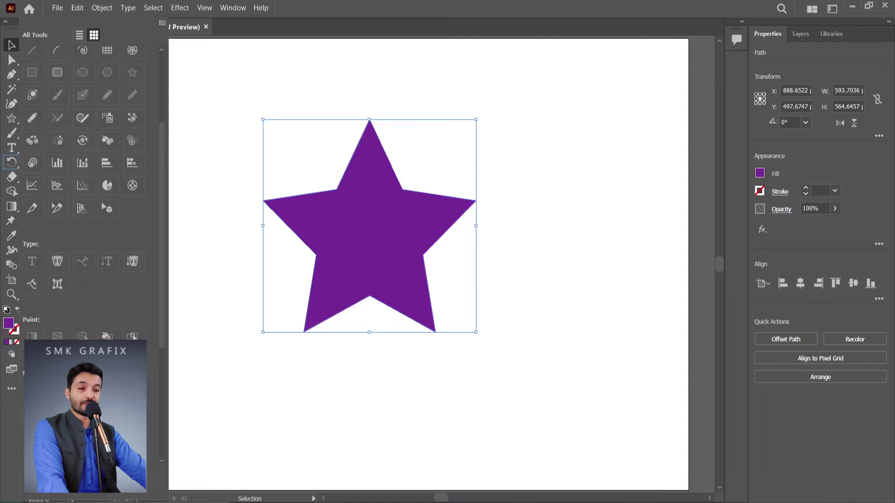
{"action": "scroll", "coordinate": [43, 173], "scroll_direction": "down", "scroll_amount": 5}
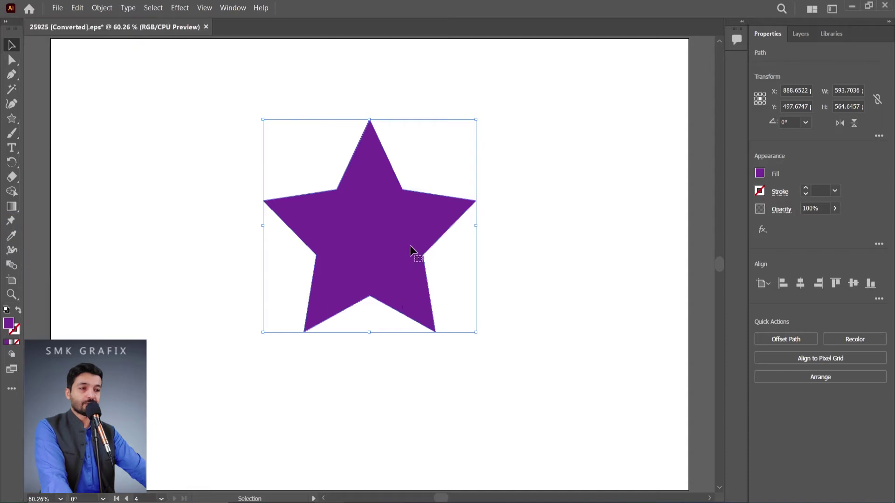
{"action": "left_click", "coordinate": [10, 221]}
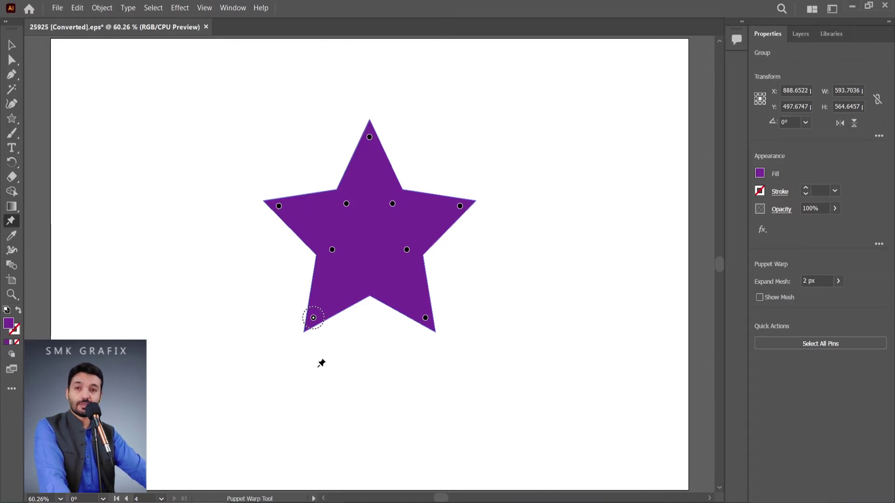
Step: Check the Enable Content Aware Defaults setting in the General preferences
{"action": "left_click", "coordinate": [77, 8]}
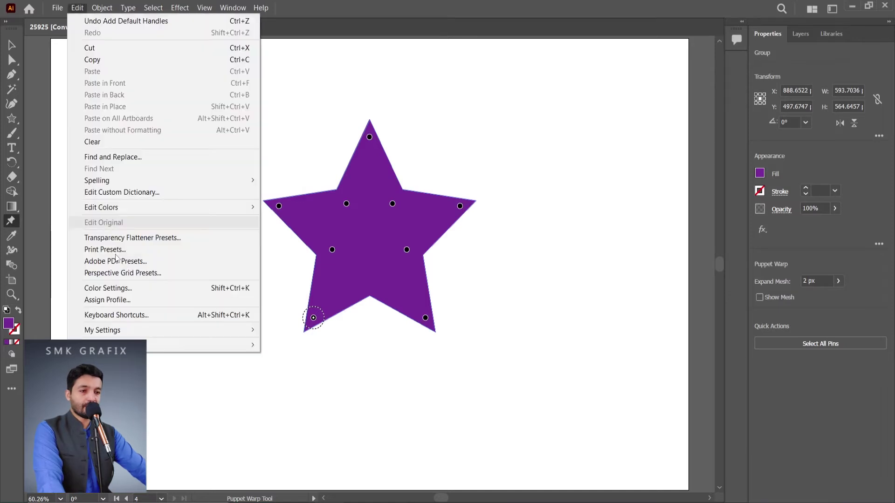
{"action": "mouse_move", "coordinate": [223, 345]}
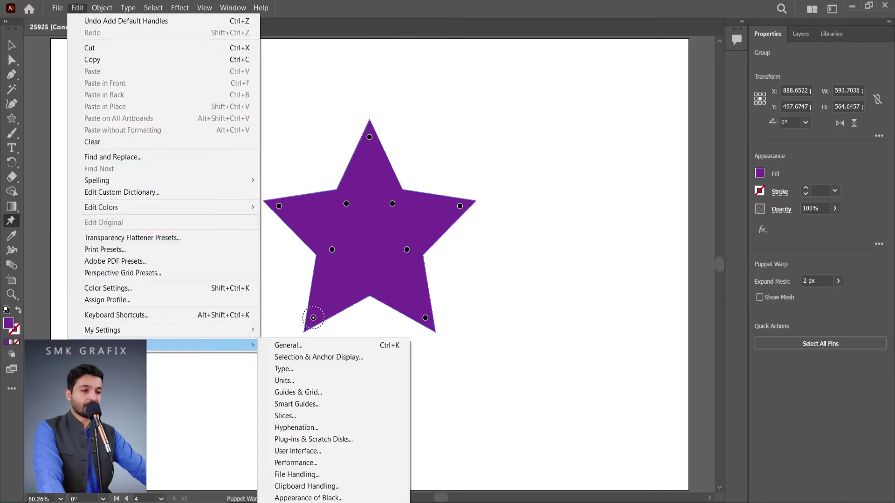
{"action": "left_click", "coordinate": [351, 346]}
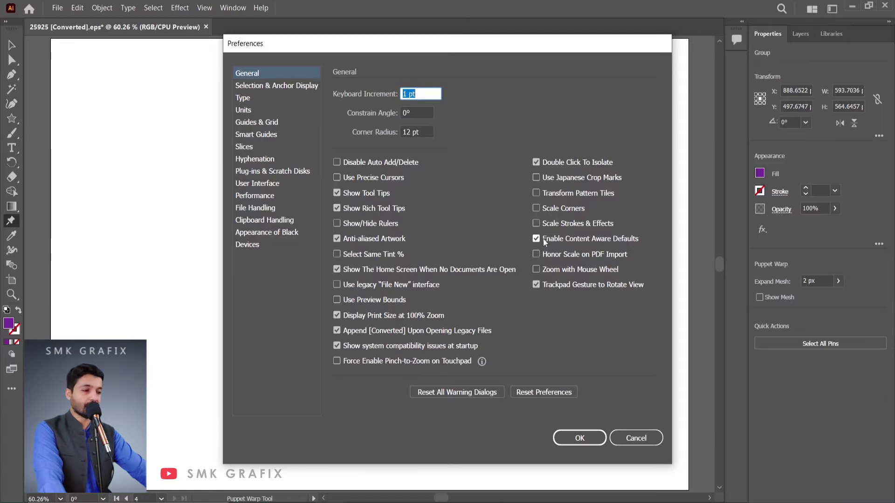
{"action": "left_click", "coordinate": [578, 438]}
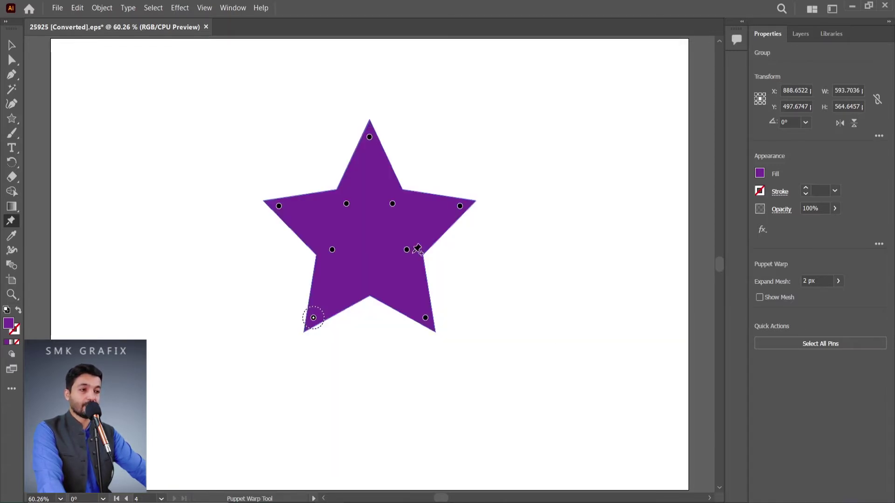
Step: Add a warp pin at the star's center and delete the pin in its top tip
{"action": "left_click", "coordinate": [332, 250]}
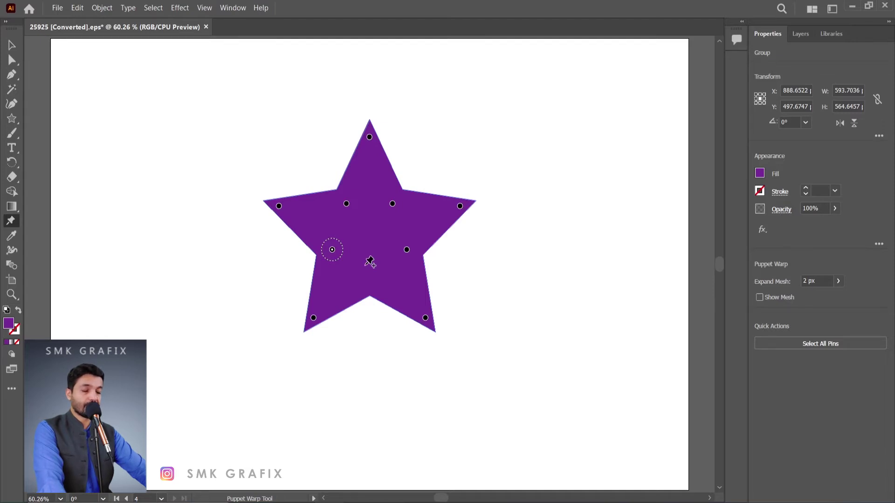
{"action": "left_click", "coordinate": [368, 223]}
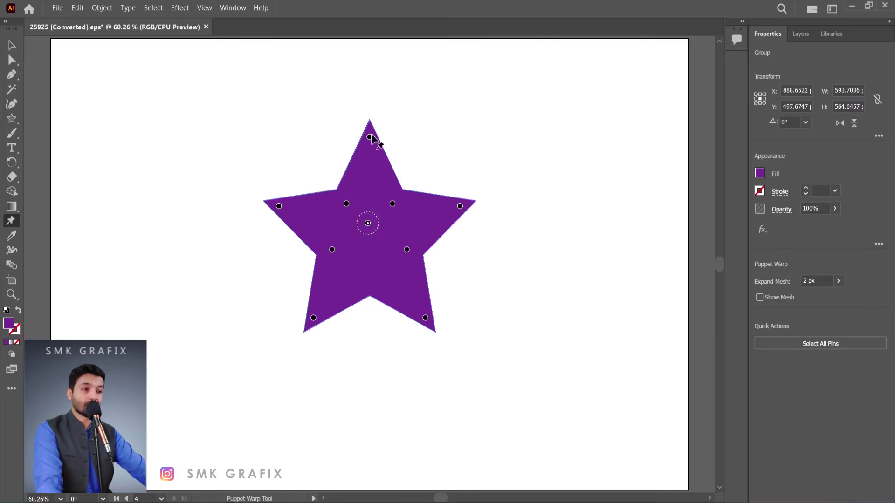
{"action": "left_click", "coordinate": [370, 136]}
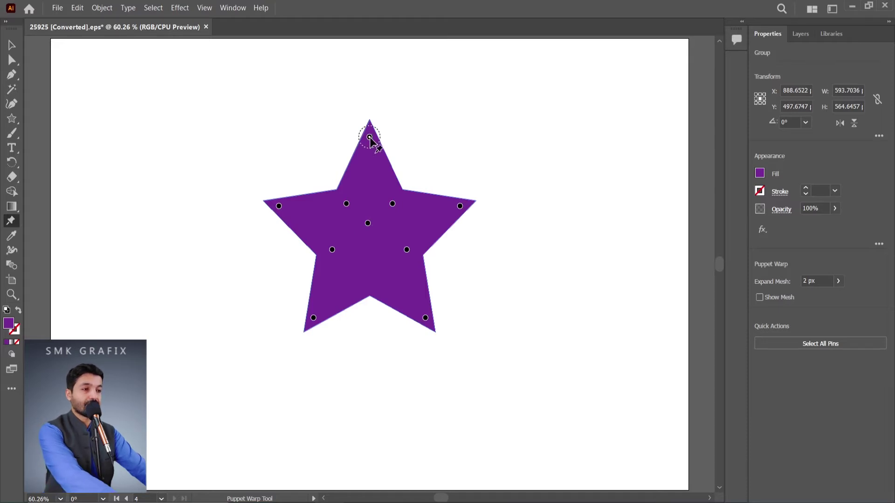
{"action": "key", "text": "Delete"}
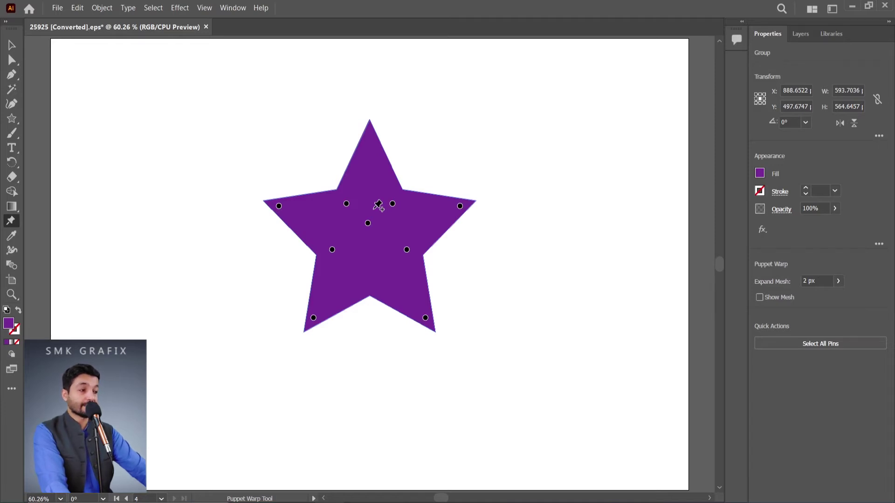
Step: Place a new pin in the star's top tip and move it slightly to the right to bend the tip
{"action": "left_click", "coordinate": [822, 345]}
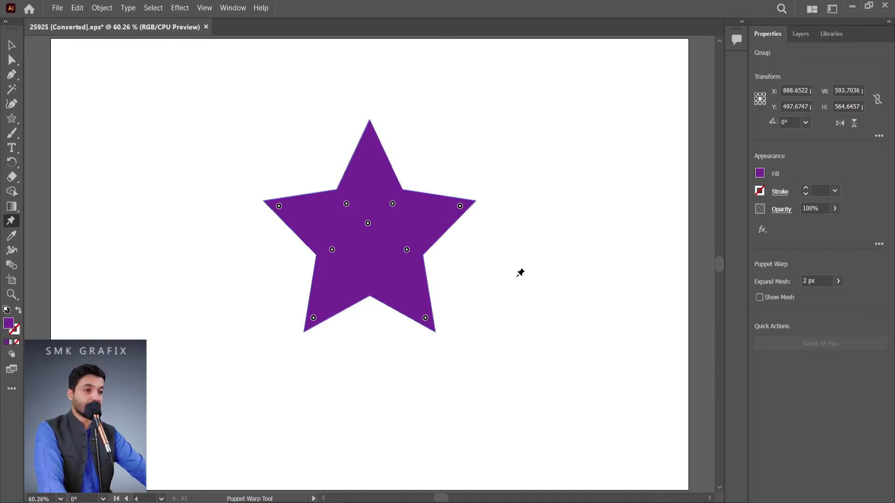
{"action": "left_click", "coordinate": [369, 136]}
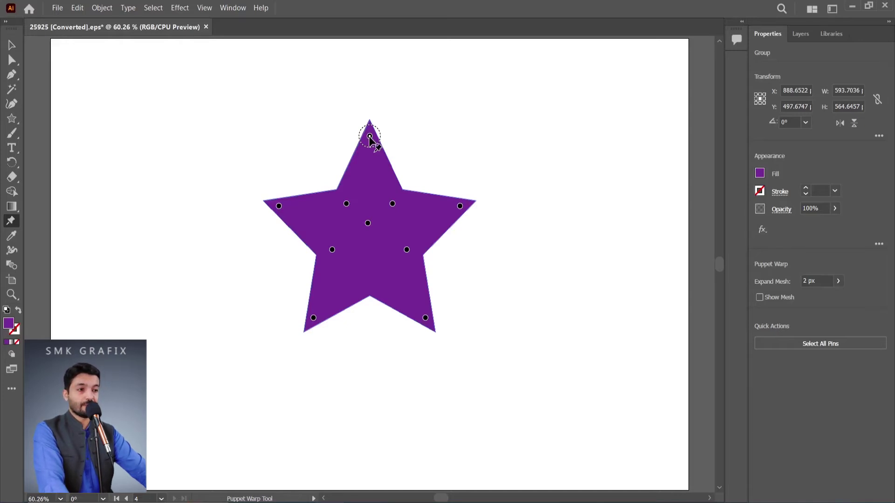
{"action": "mouse_move", "coordinate": [369, 136]}
{"action": "left_mouse_down"}
{"action": "mouse_move", "coordinate": [359, 138]}
{"action": "mouse_move", "coordinate": [385, 138]}
{"action": "left_mouse_up"}
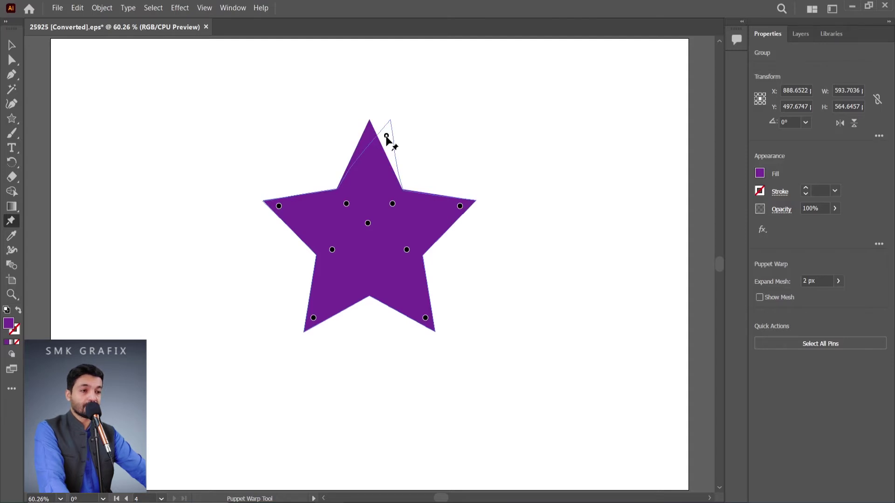
{"action": "left_click_drag", "start_coordinate": [387, 136], "coordinate": [387, 136]}
Step: Move the pins in the star's four other arms slightly clockwise to give the whole shape a twist
{"action": "left_click_drag", "start_coordinate": [279, 206], "coordinate": [278, 212]}
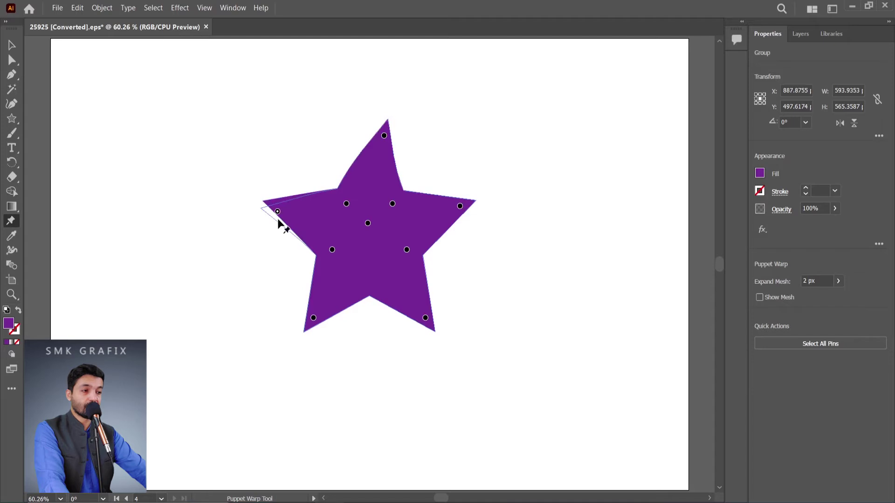
{"action": "left_click_drag", "start_coordinate": [278, 218], "coordinate": [279, 197]}
{"action": "left_click_drag", "start_coordinate": [460, 207], "coordinate": [463, 223]}
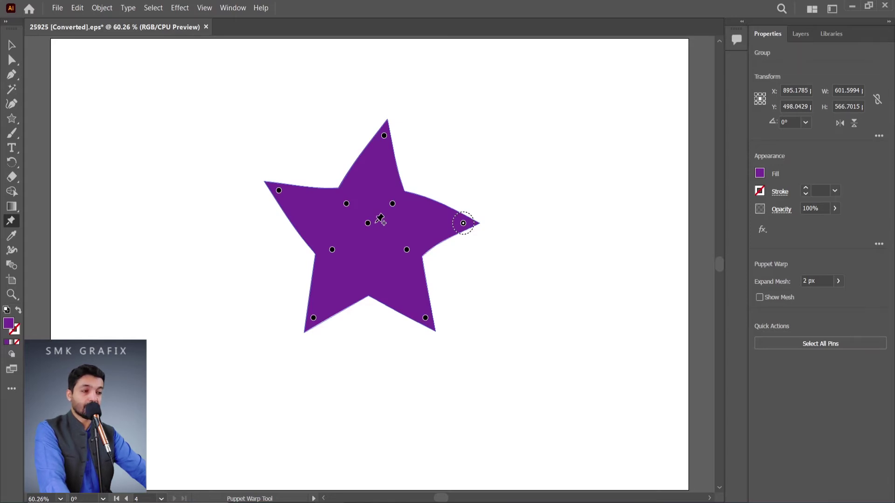
{"action": "left_click_drag", "start_coordinate": [425, 318], "coordinate": [413, 330]}
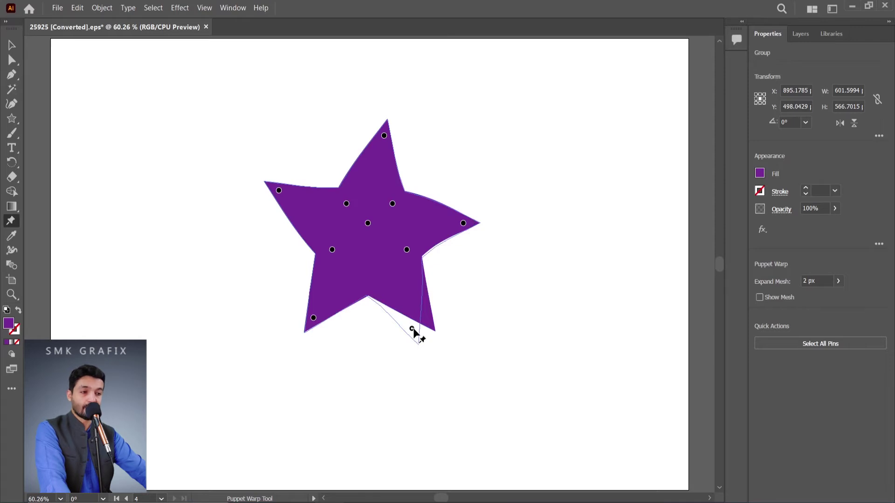
{"action": "left_click_drag", "start_coordinate": [413, 331], "coordinate": [412, 324]}
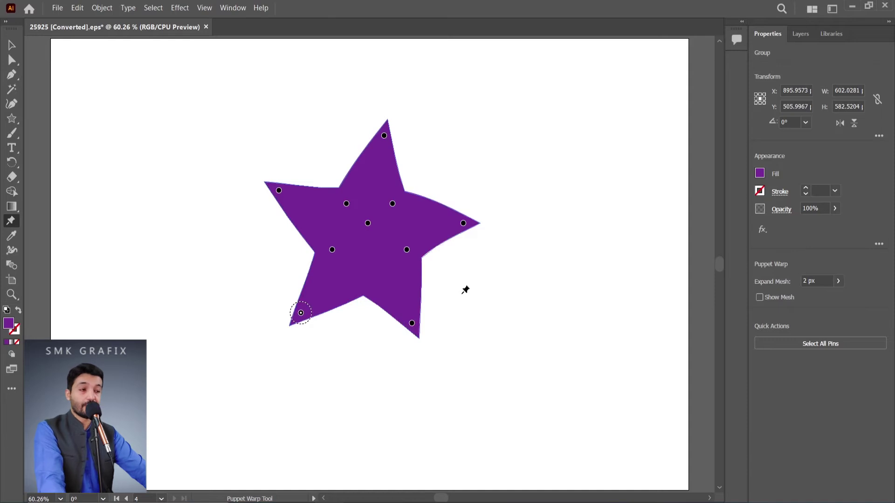
Step: Rotate the pins in the star's right and left arms to curl both tips upward
{"action": "left_click", "coordinate": [464, 224]}
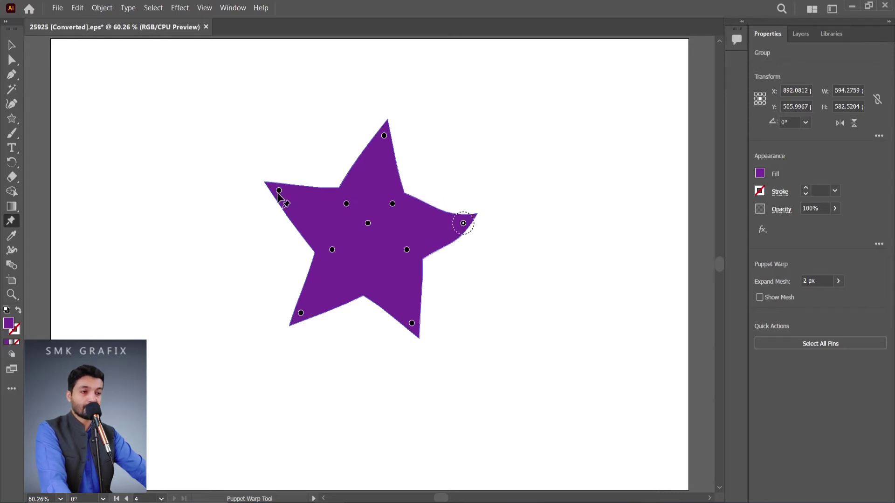
{"action": "left_click", "coordinate": [278, 192]}
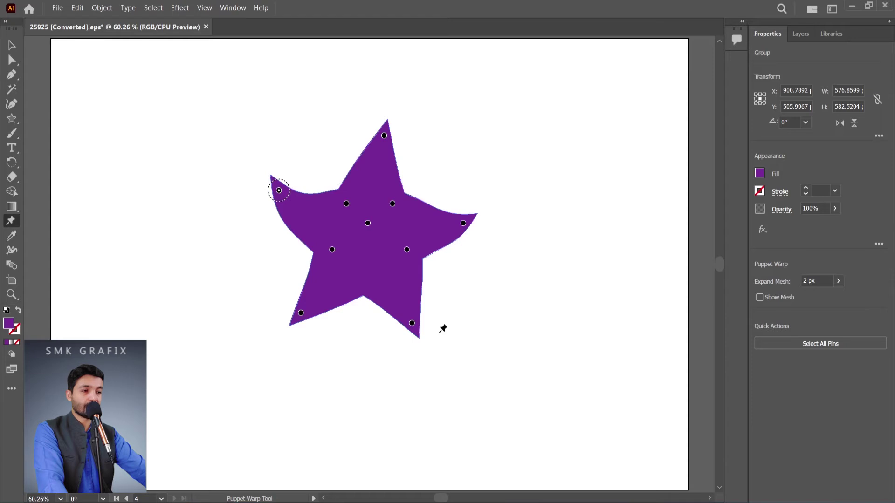
Step: Shift the star's top, left, upper inner and center pins together slightly to the right, and toggle Show Mesh
{"action": "left_click_drag", "start_coordinate": [393, 205], "coordinate": [406, 207]}
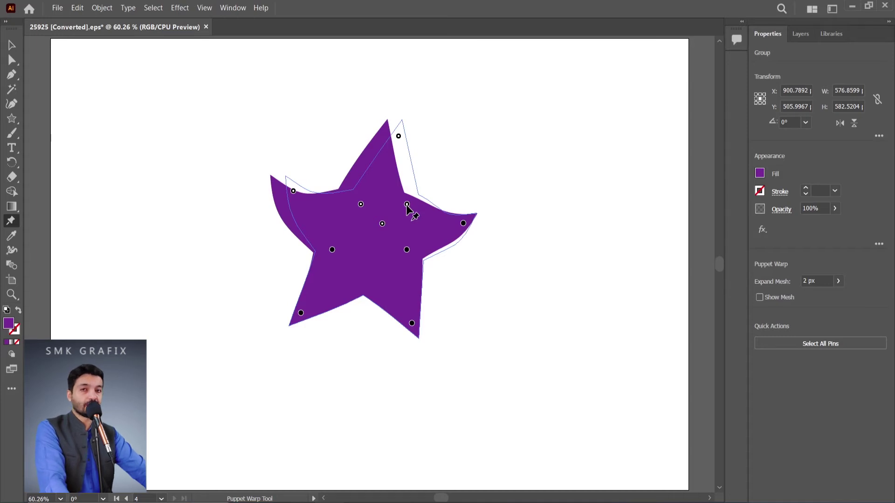
{"action": "left_click_drag", "start_coordinate": [407, 206], "coordinate": [403, 205]}
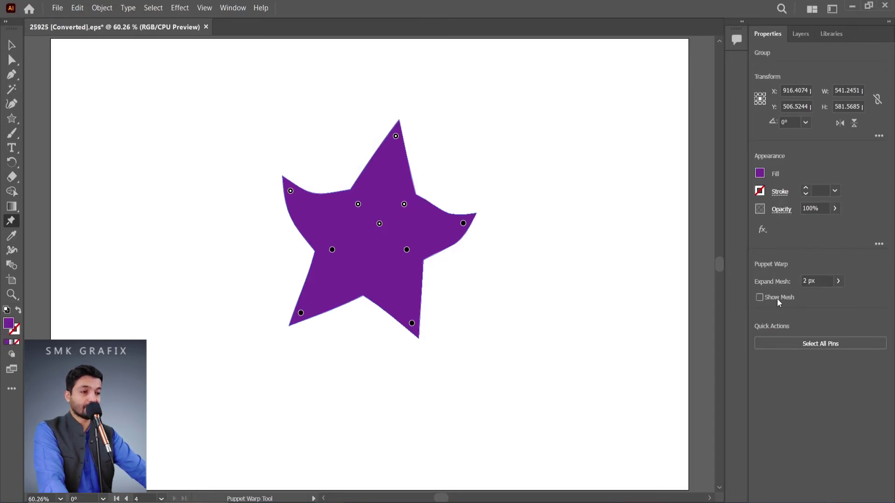
{"action": "left_click", "coordinate": [777, 299]}
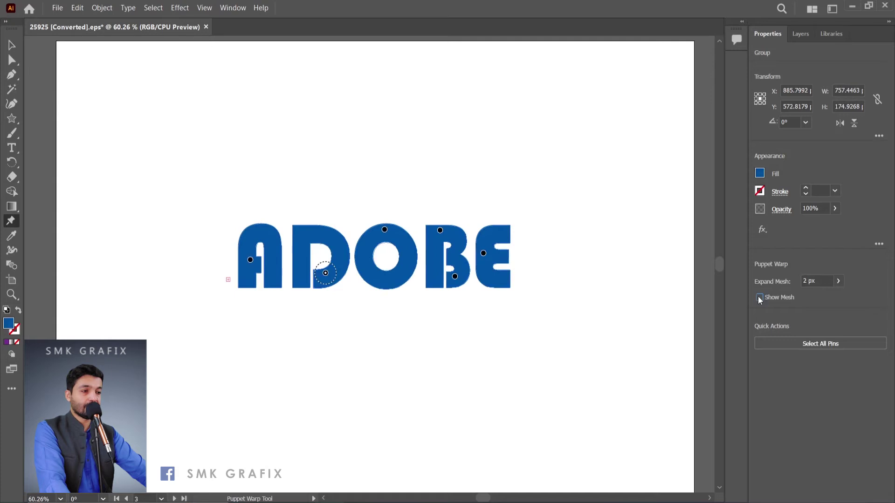
Step: Warp the ADOBE lettering by stretching the O upward and moving pins in the B, D and E
{"action": "left_click_drag", "start_coordinate": [385, 229], "coordinate": [386, 232]}
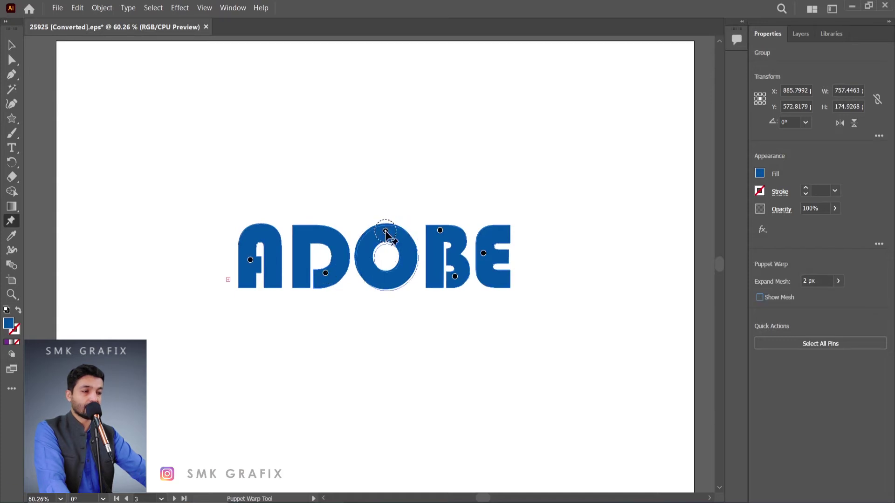
{"action": "left_click_drag", "start_coordinate": [386, 232], "coordinate": [390, 204]}
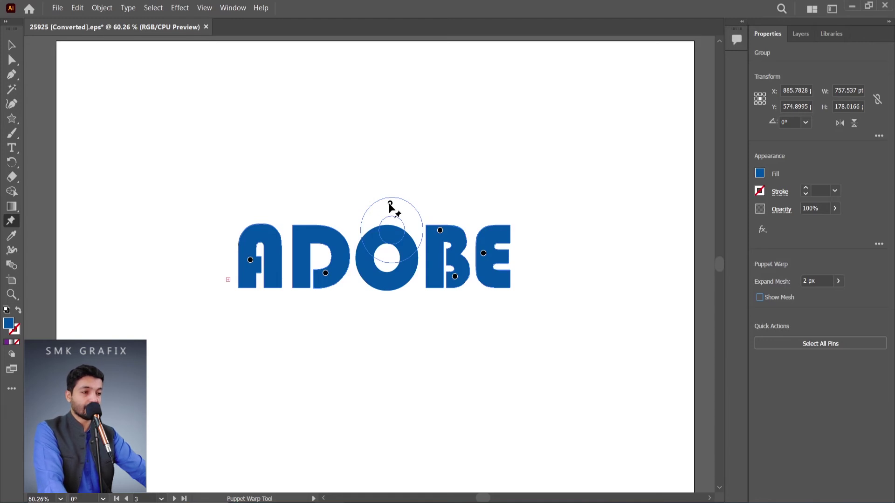
{"action": "left_click_drag", "start_coordinate": [440, 230], "coordinate": [436, 236]}
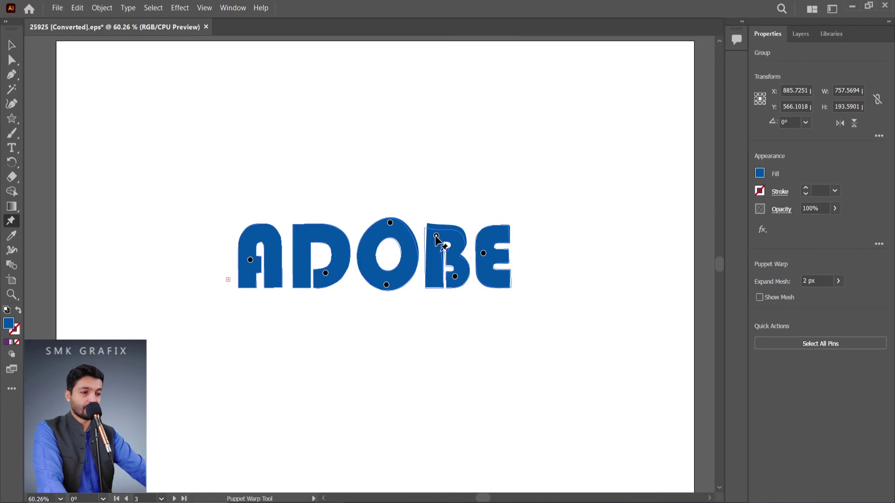
{"action": "left_click_drag", "start_coordinate": [303, 285], "coordinate": [304, 292]}
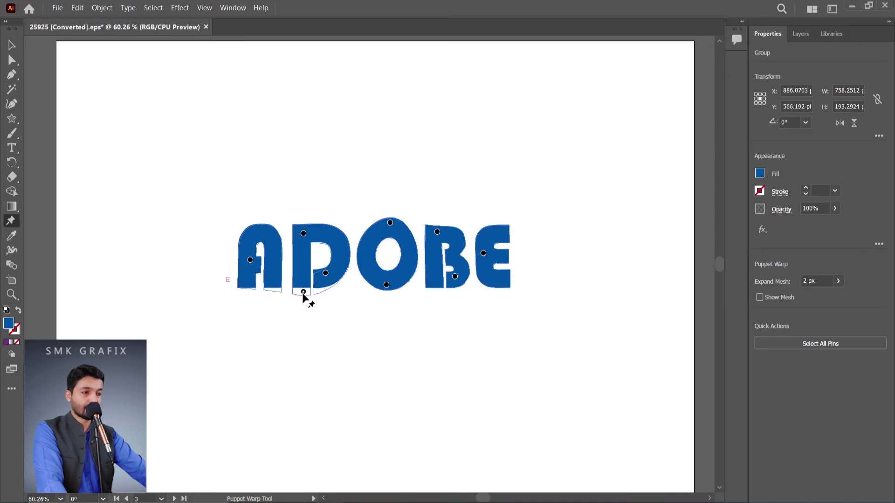
{"action": "left_click_drag", "start_coordinate": [506, 233], "coordinate": [513, 232]}
{"action": "left_click_drag", "start_coordinate": [511, 280], "coordinate": [516, 281]}
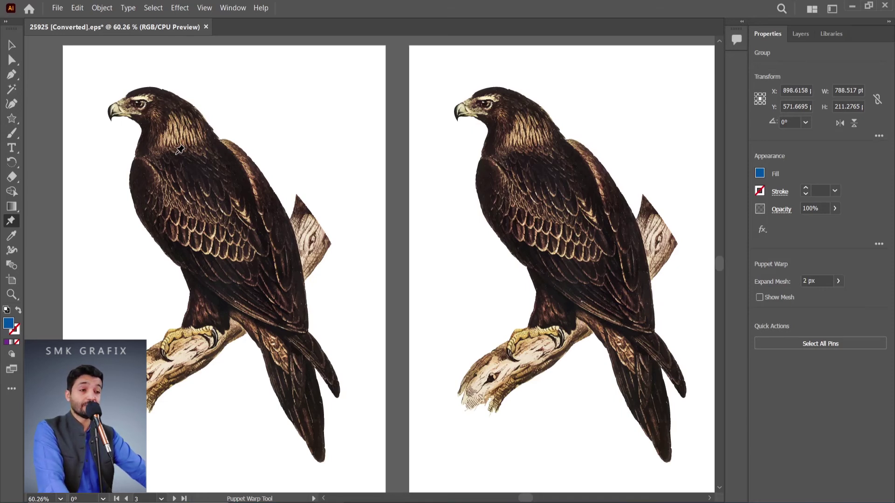
Step: Display the layers and select the whole eagle artwork on the first artboard with the Selection tool
{"action": "key", "text": "v"}
{"action": "key", "text": "F7"}
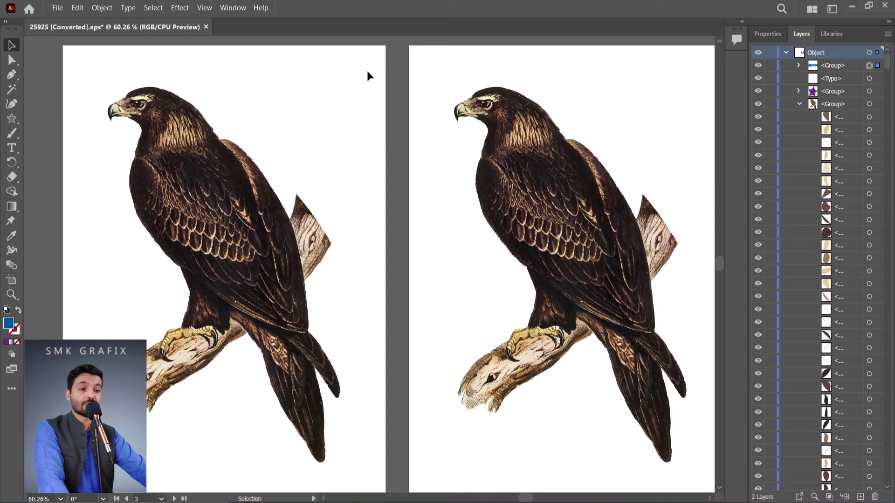
{"action": "left_click", "coordinate": [367, 76]}
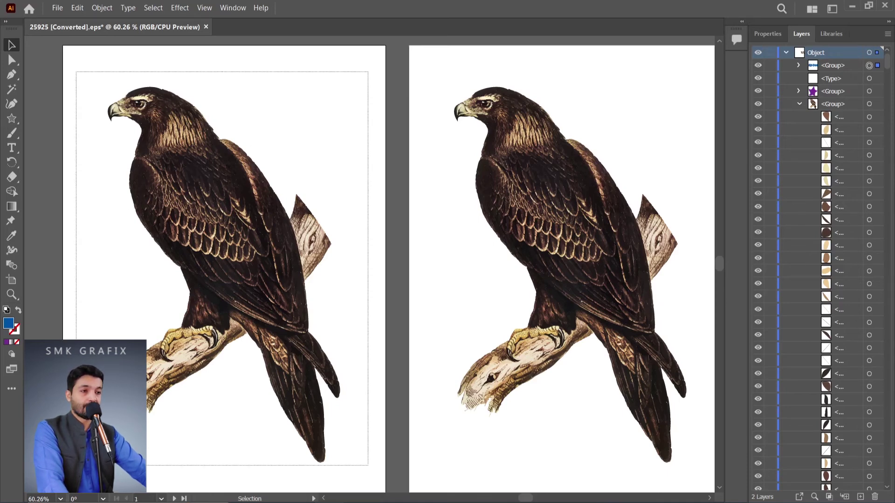
{"action": "left_click_drag", "start_coordinate": [76, 466], "coordinate": [81, 468]}
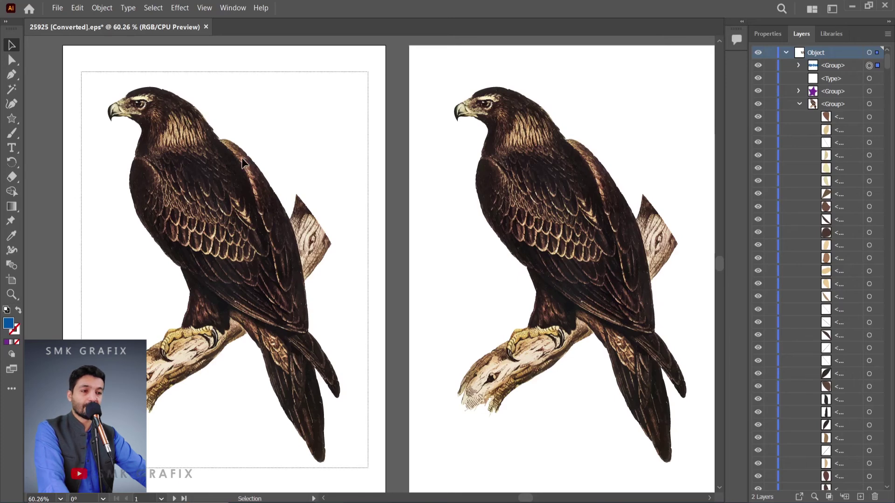
{"action": "left_click", "coordinate": [242, 158]}
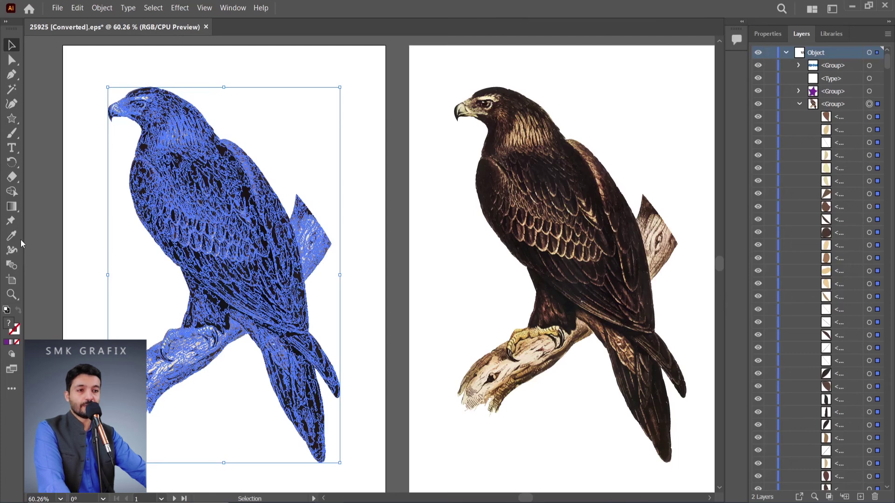
Step: Puppet-warp the eagle by pulling its beak pin downward to lower the head, and deselect the artwork
{"action": "left_click", "coordinate": [12, 220]}
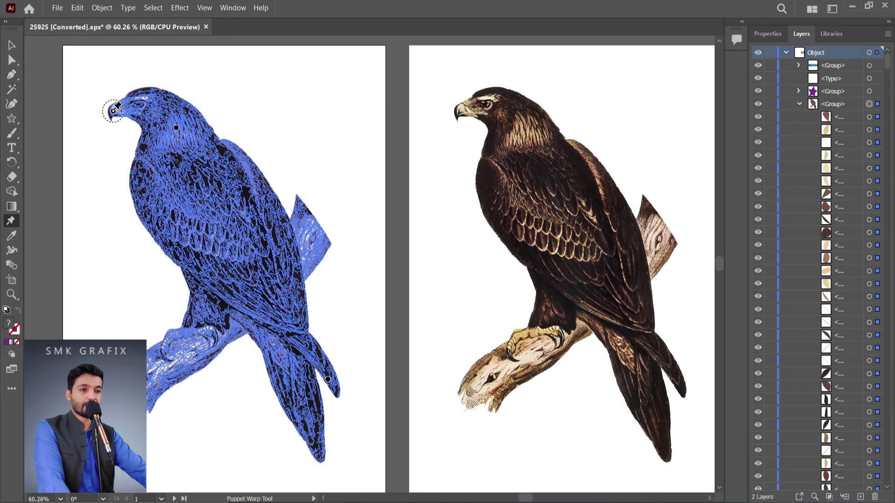
{"action": "left_click_drag", "start_coordinate": [116, 108], "coordinate": [94, 152]}
{"action": "key", "text": "v"}
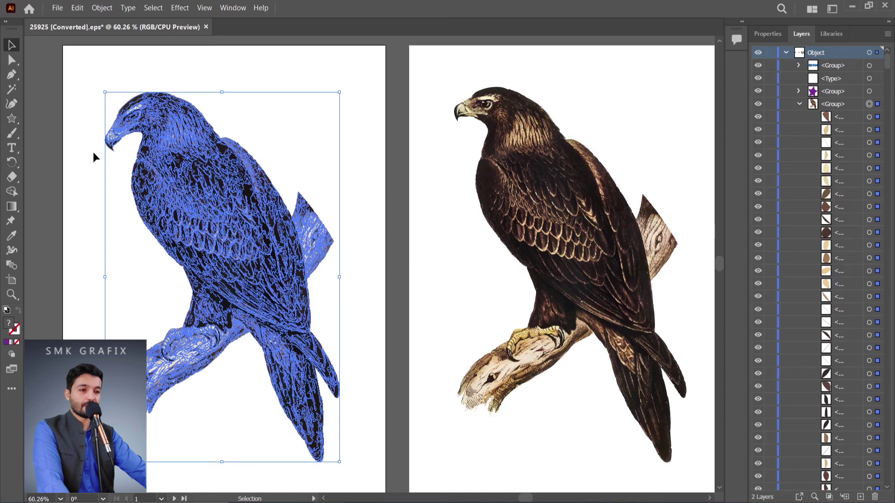
{"action": "left_click", "coordinate": [260, 381]}
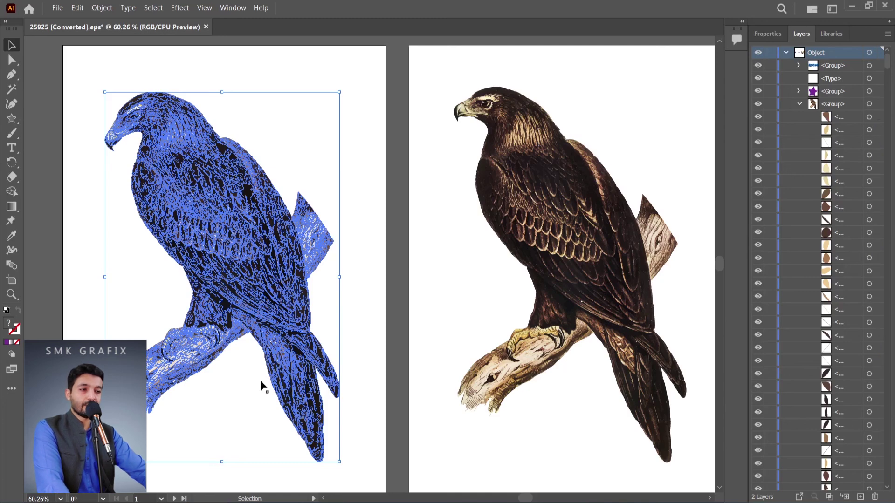